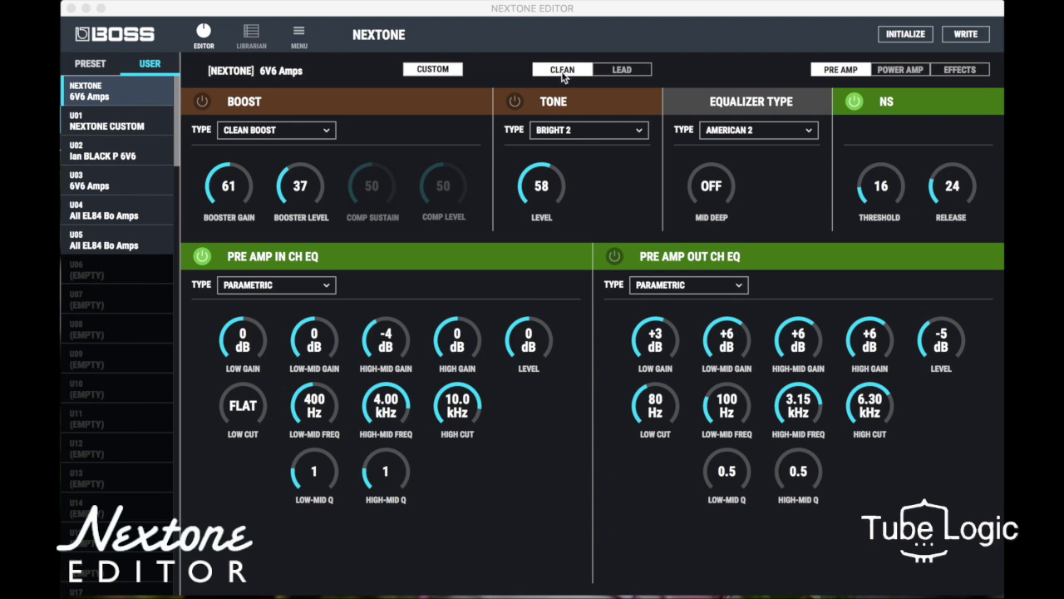
Step: On the lead channel, keep Clean Boost and try the input EQ as graphic, then parametric
{"action": "left_click", "coordinate": [623, 72]}
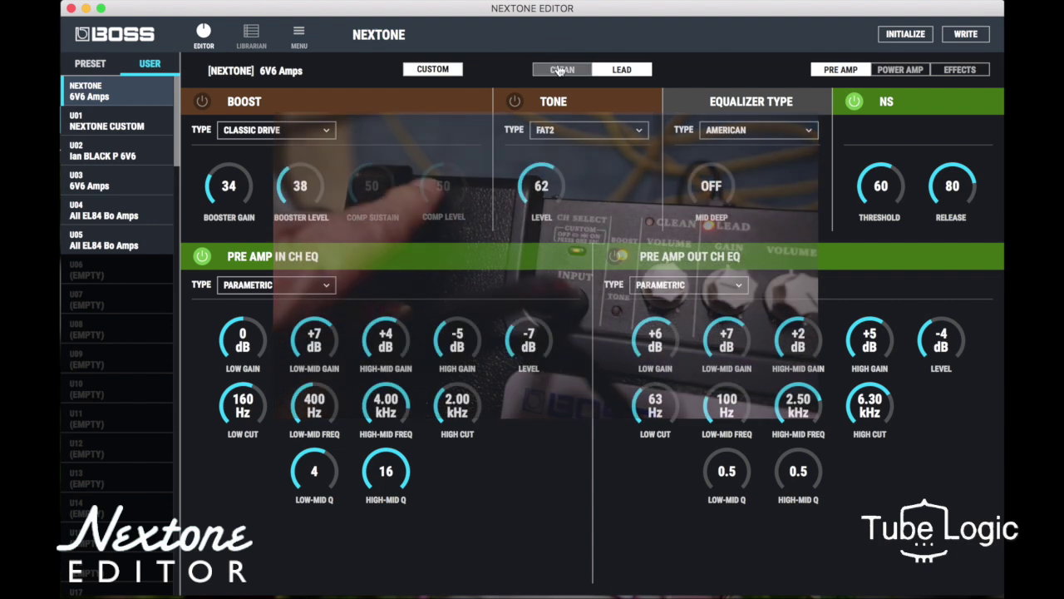
{"action": "left_click", "coordinate": [328, 133]}
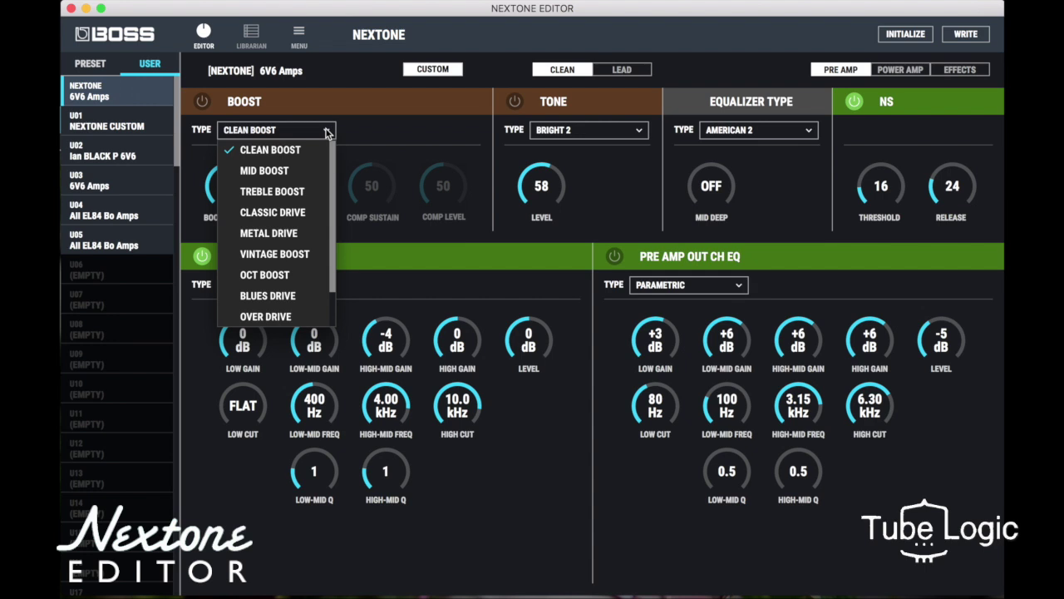
{"action": "left_click", "coordinate": [352, 136]}
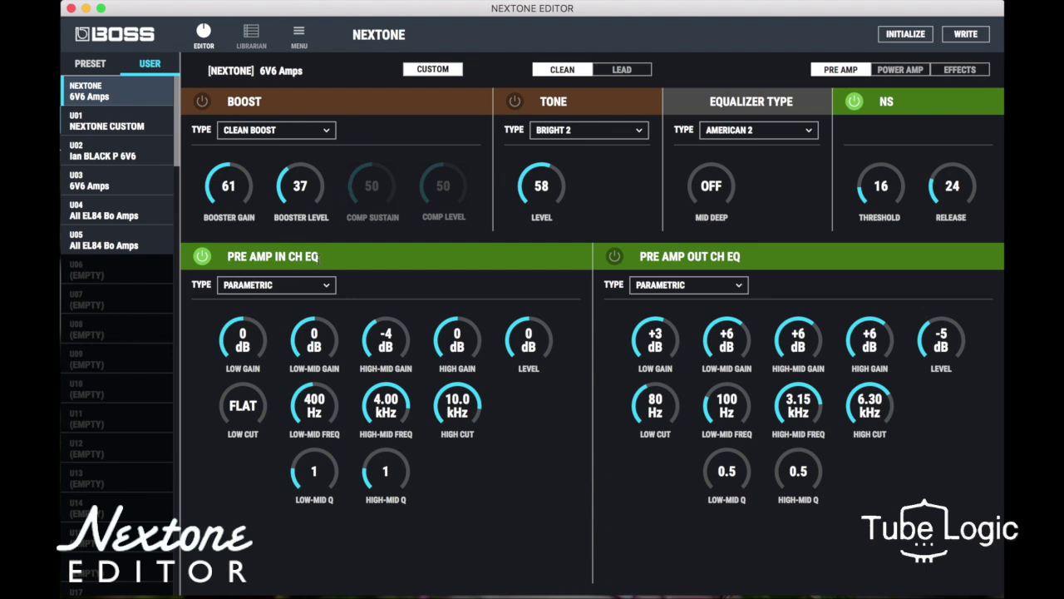
{"action": "left_click", "coordinate": [300, 285]}
{"action": "left_click", "coordinate": [280, 326]}
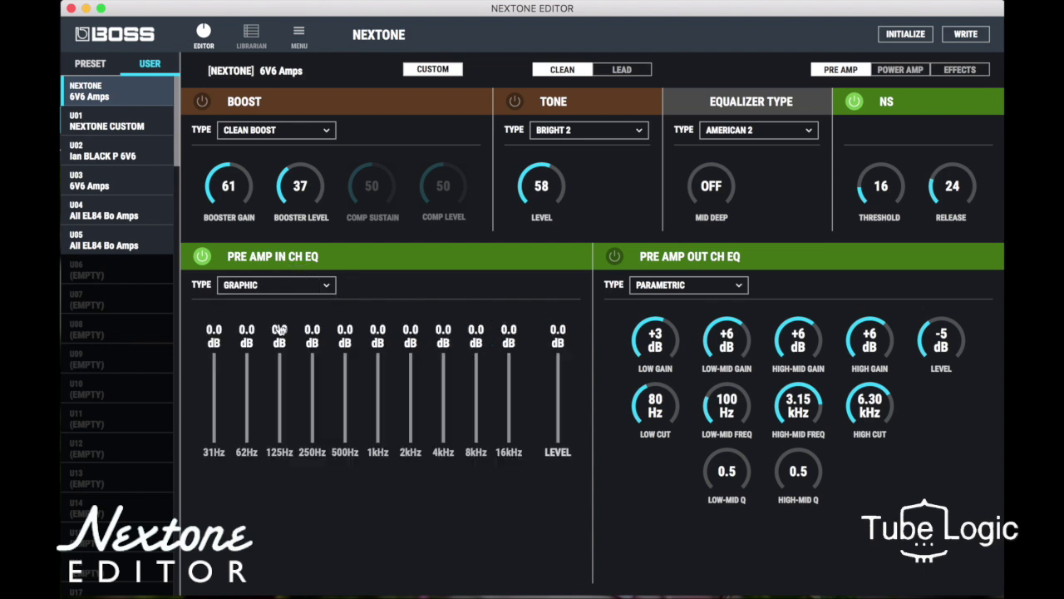
{"action": "left_click", "coordinate": [316, 287]}
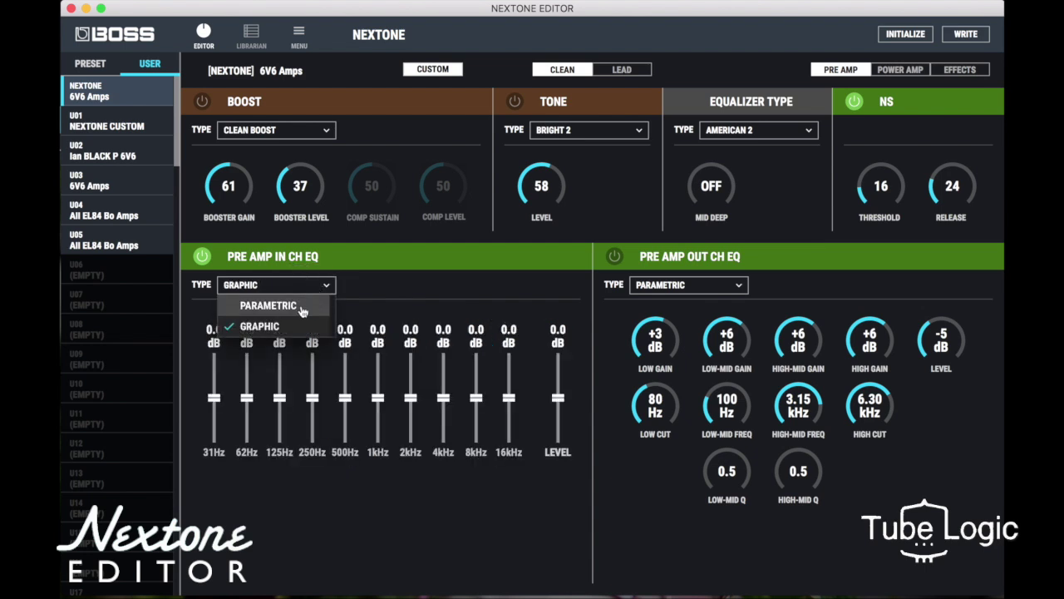
{"action": "left_click", "coordinate": [302, 307]}
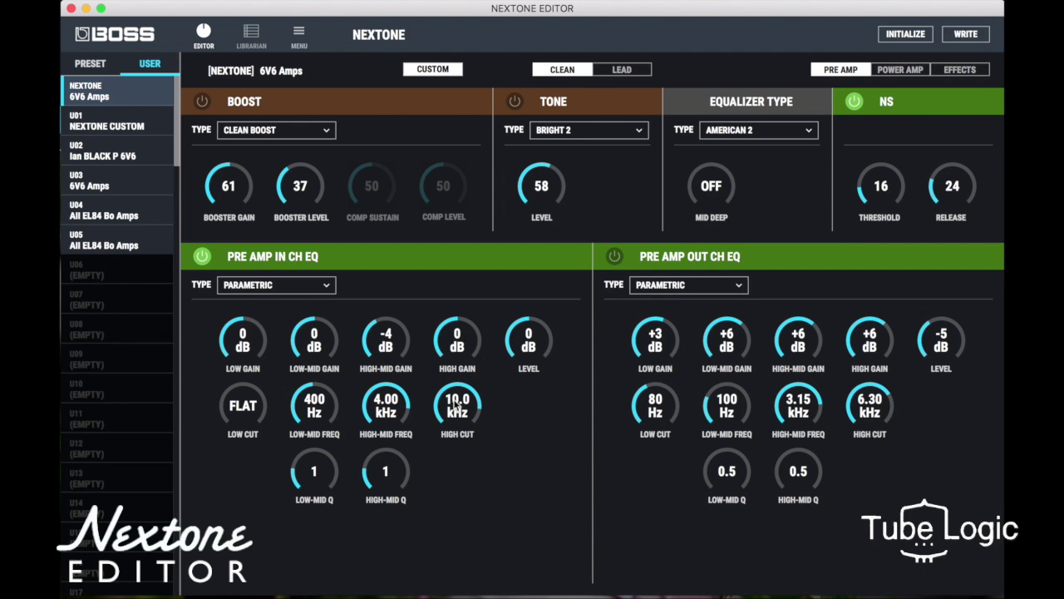
Step: Turn on the lead channel's Tone, try FAT1 then FAT2, and turn Tone back off
{"action": "left_click", "coordinate": [626, 70]}
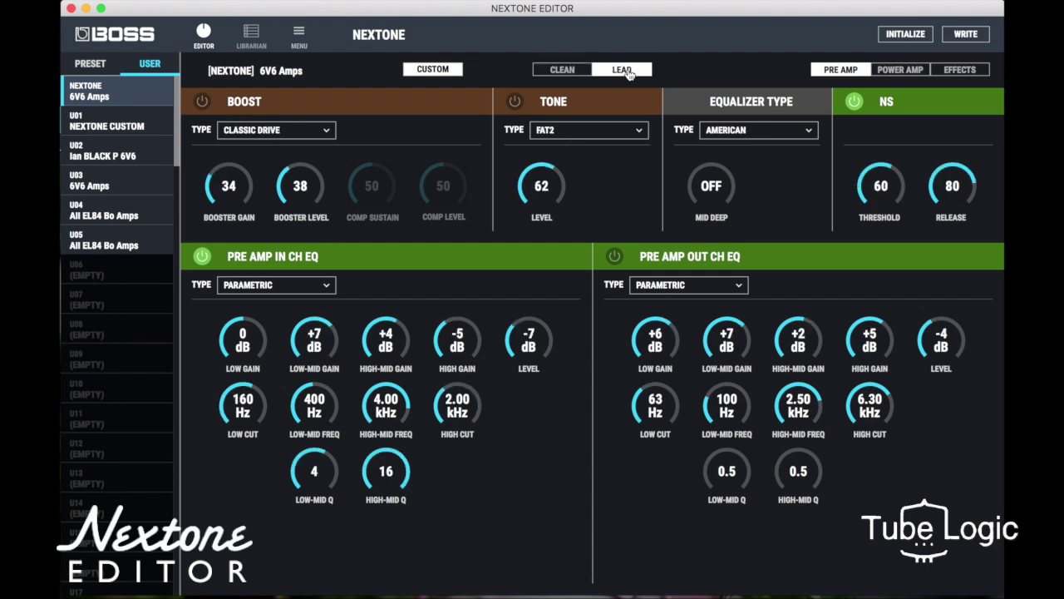
{"action": "left_click", "coordinate": [516, 103]}
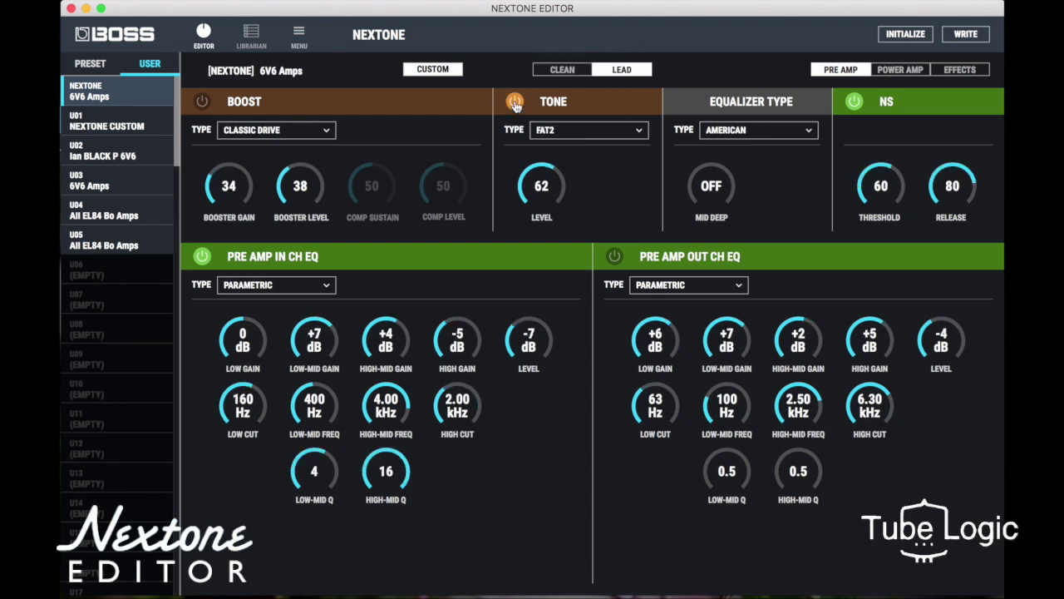
{"action": "left_click", "coordinate": [550, 130]}
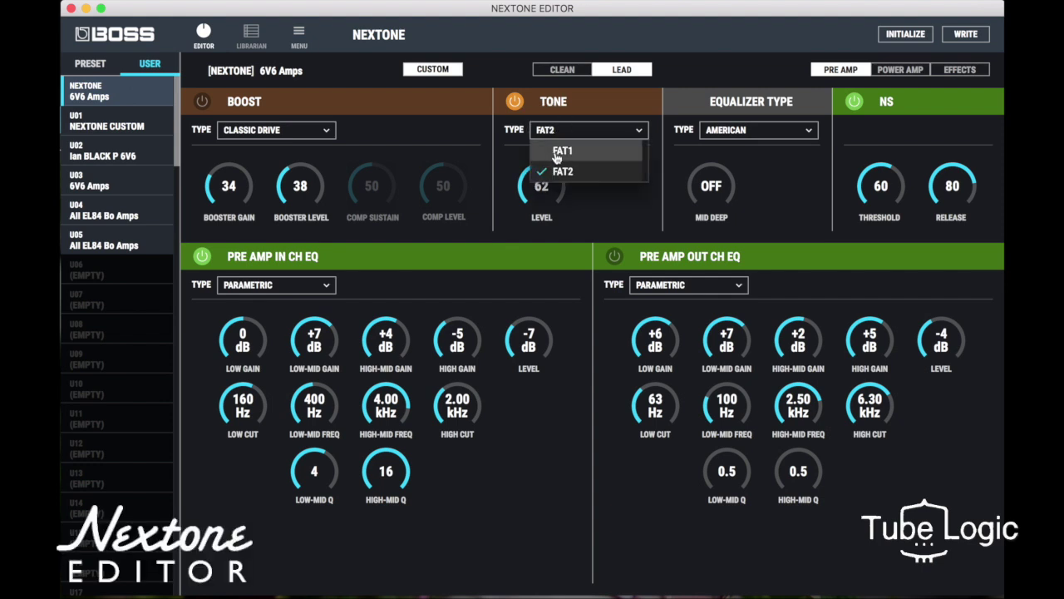
{"action": "left_click", "coordinate": [557, 153]}
{"action": "left_click", "coordinate": [552, 131]}
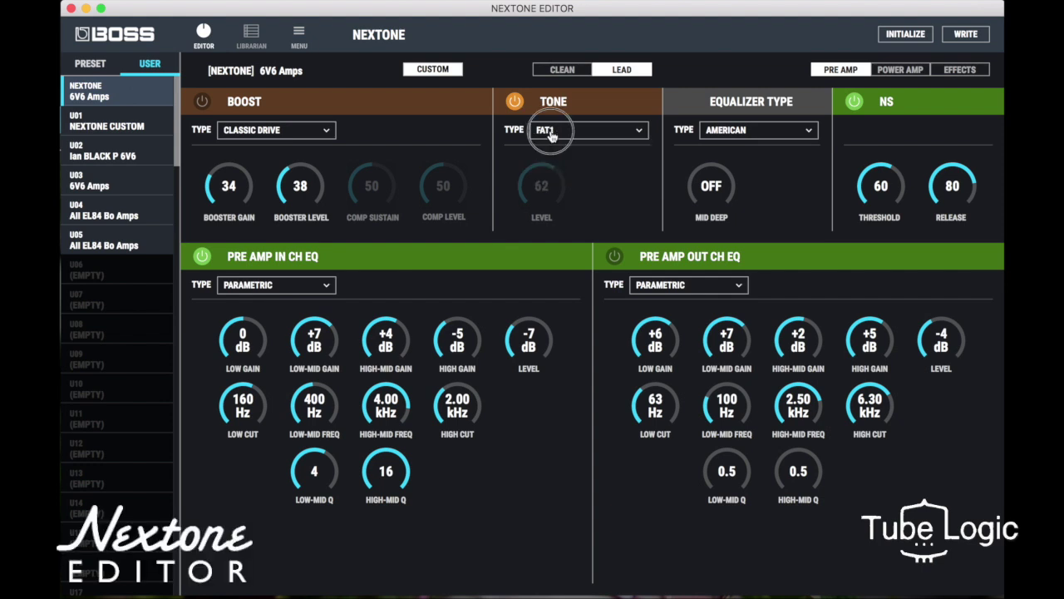
{"action": "left_click", "coordinate": [553, 173]}
{"action": "left_click", "coordinate": [516, 102]}
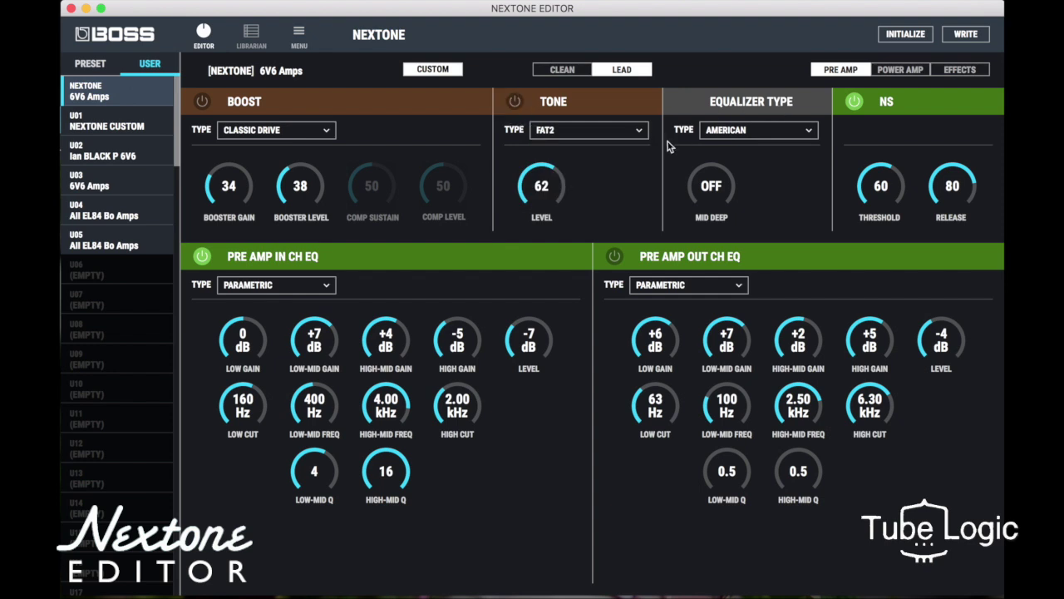
Step: Keep the American equalizer type and bring up the power amp tube settings
{"action": "left_click", "coordinate": [727, 132]}
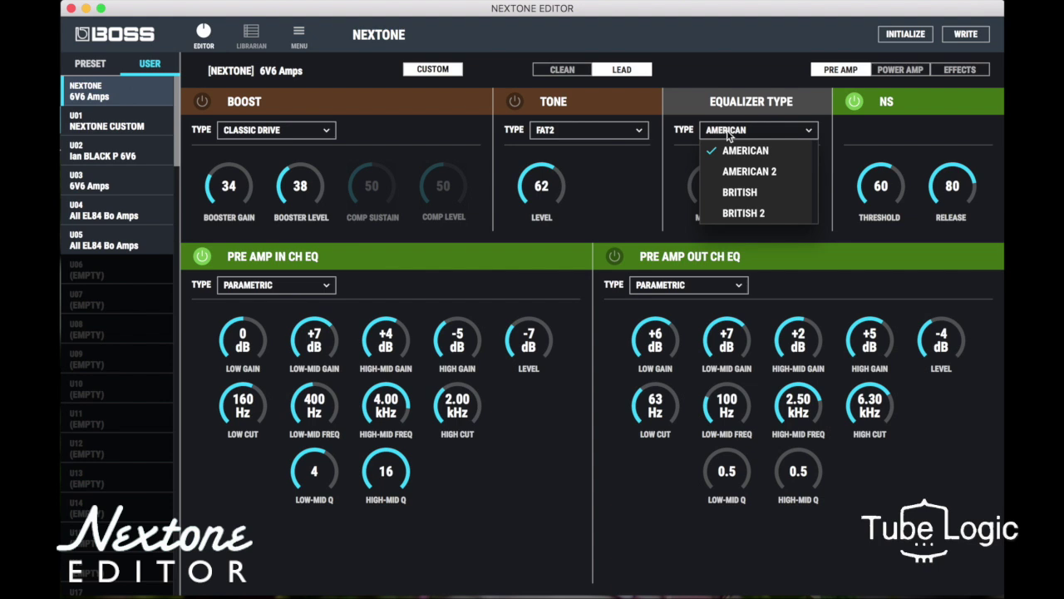
{"action": "left_click", "coordinate": [727, 133]}
{"action": "left_click", "coordinate": [895, 71]}
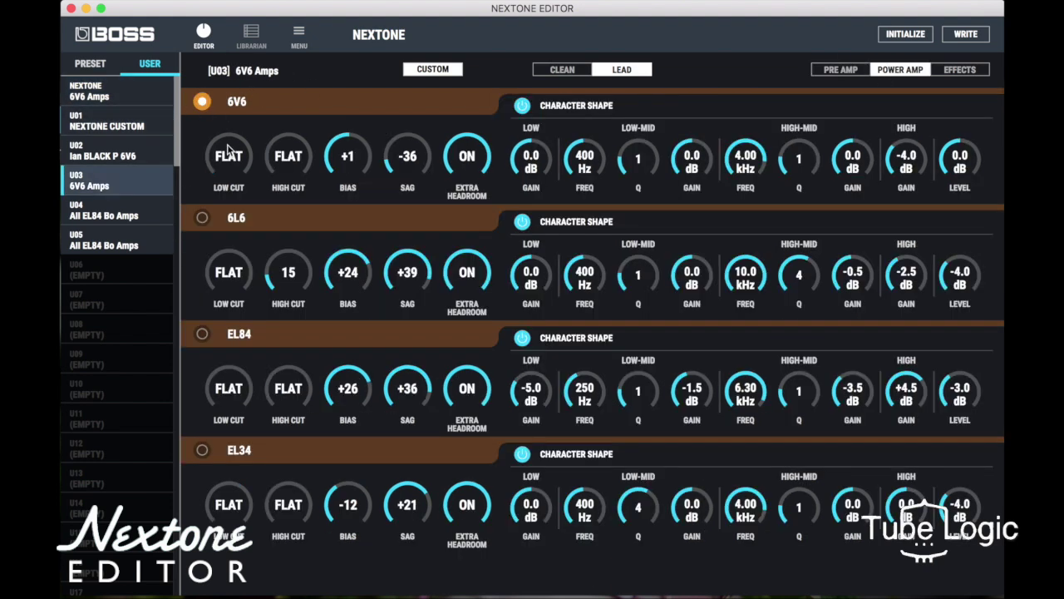
Step: Toggle the 6V6 character shape EQ off and back on, then switch to the clean channel
{"action": "left_click", "coordinate": [522, 105]}
{"action": "left_click", "coordinate": [523, 105]}
{"action": "left_click", "coordinate": [558, 71]}
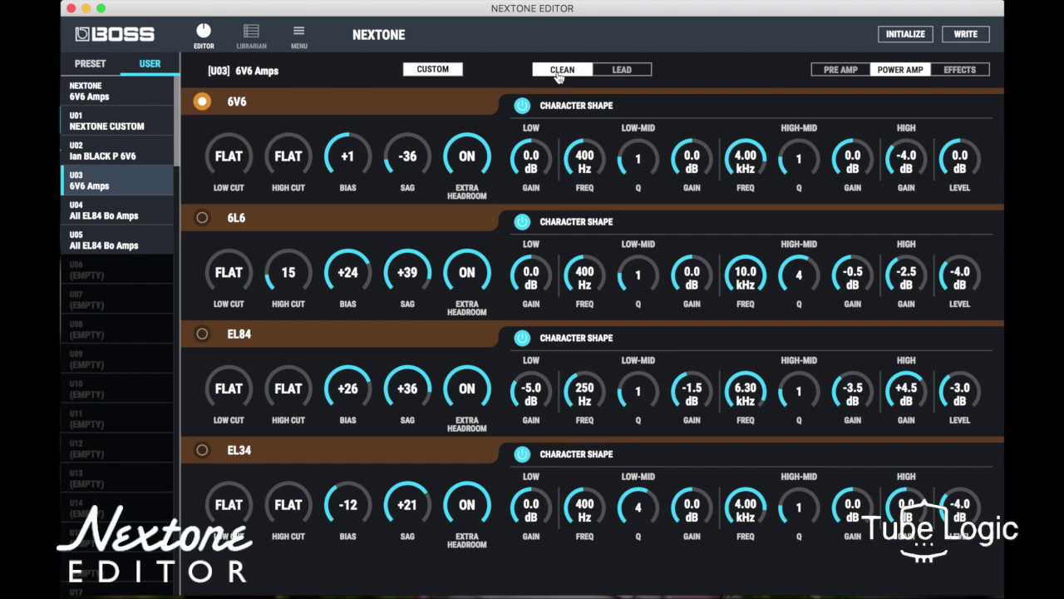
Step: Step through the clean channel's pre amp and power amp pages to its delay and reverb effects
{"action": "left_click", "coordinate": [835, 71]}
{"action": "left_click", "coordinate": [897, 72]}
{"action": "left_click", "coordinate": [970, 71]}
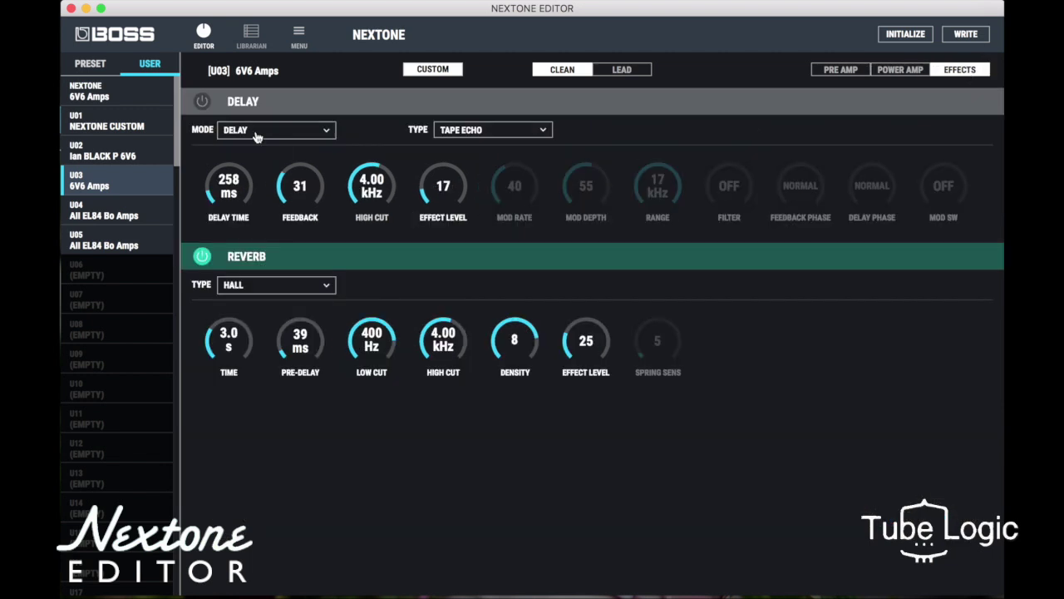
Step: Confirm the Tape Echo delay and Hall reverb types, then start writing the patch
{"action": "left_click", "coordinate": [501, 135]}
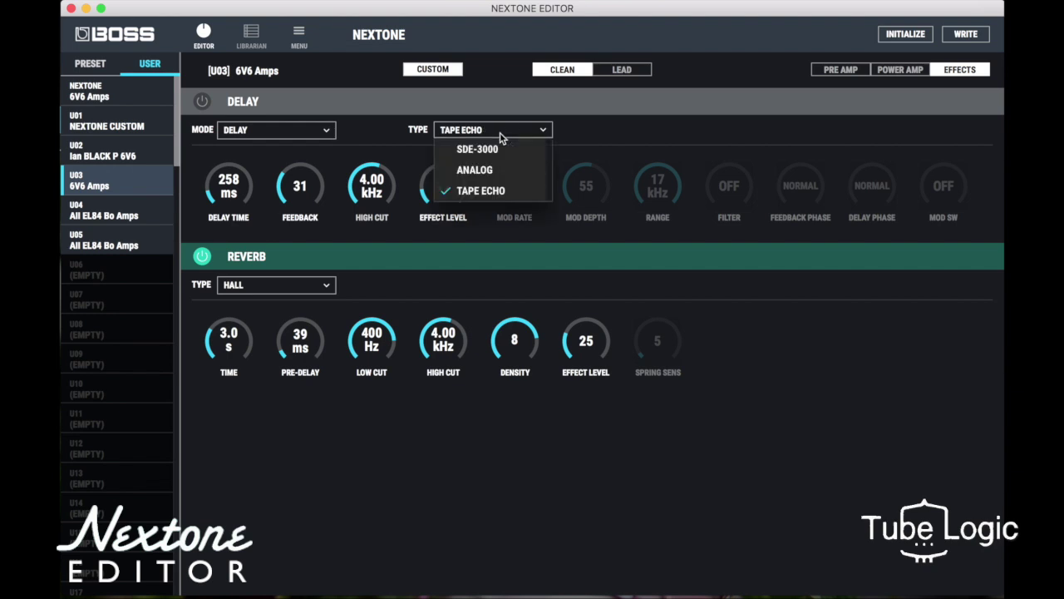
{"action": "left_click", "coordinate": [594, 136]}
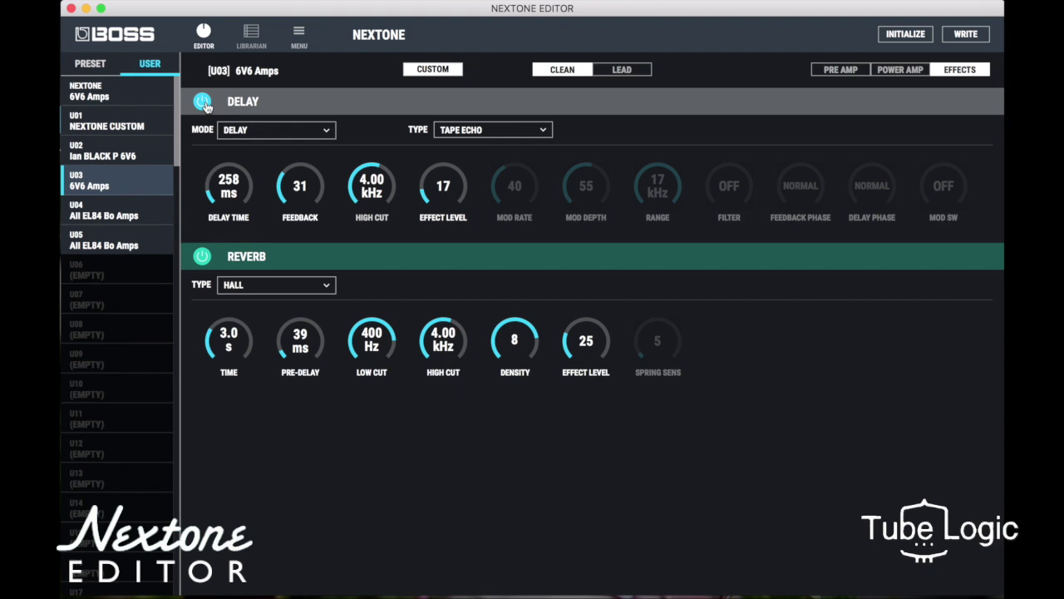
{"action": "left_click", "coordinate": [285, 287]}
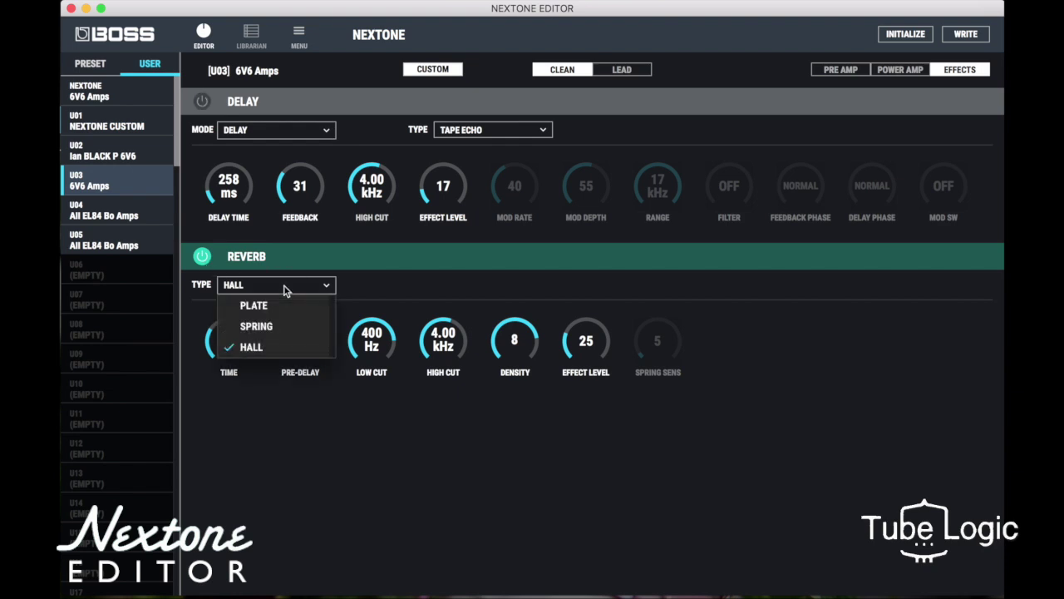
{"action": "left_click", "coordinate": [388, 289]}
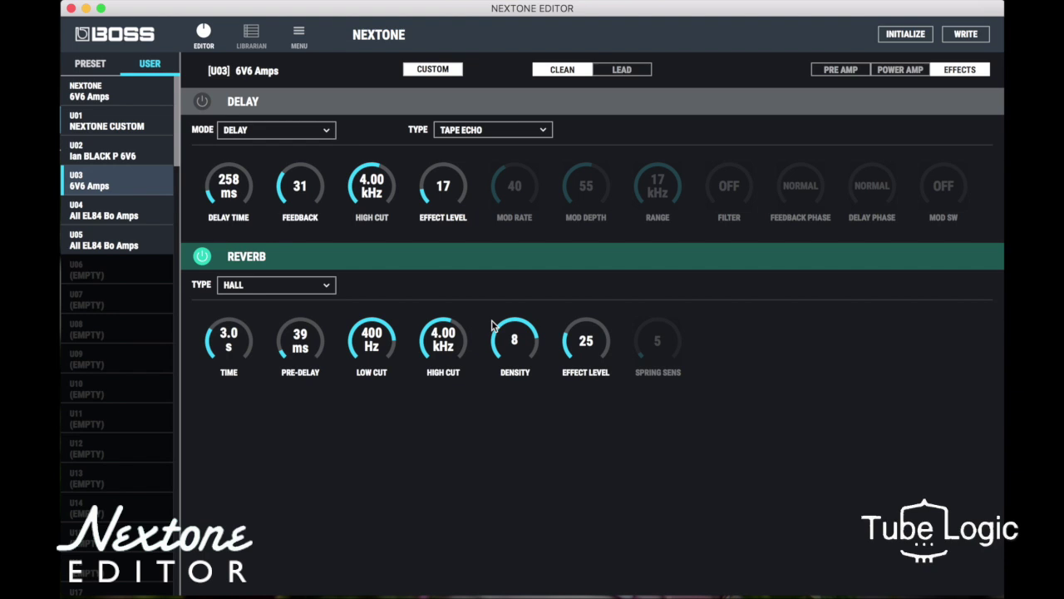
{"action": "left_click", "coordinate": [966, 34]}
Step: Set the write destination to Nextone plus user patch U03: 6V6 Amps, then cancel without writing
{"action": "left_click", "coordinate": [540, 278]}
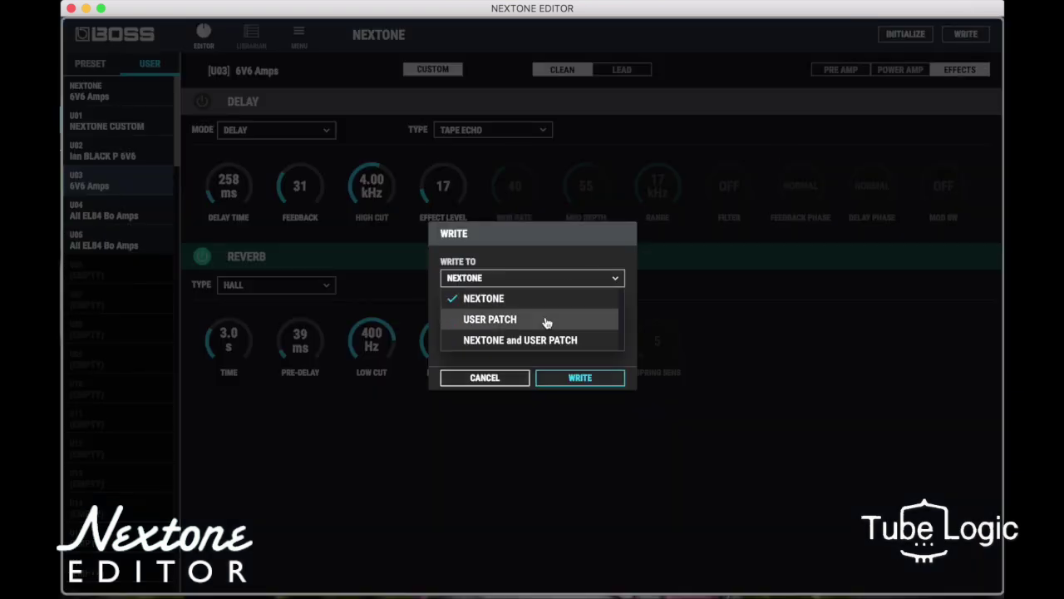
{"action": "left_click", "coordinate": [543, 341]}
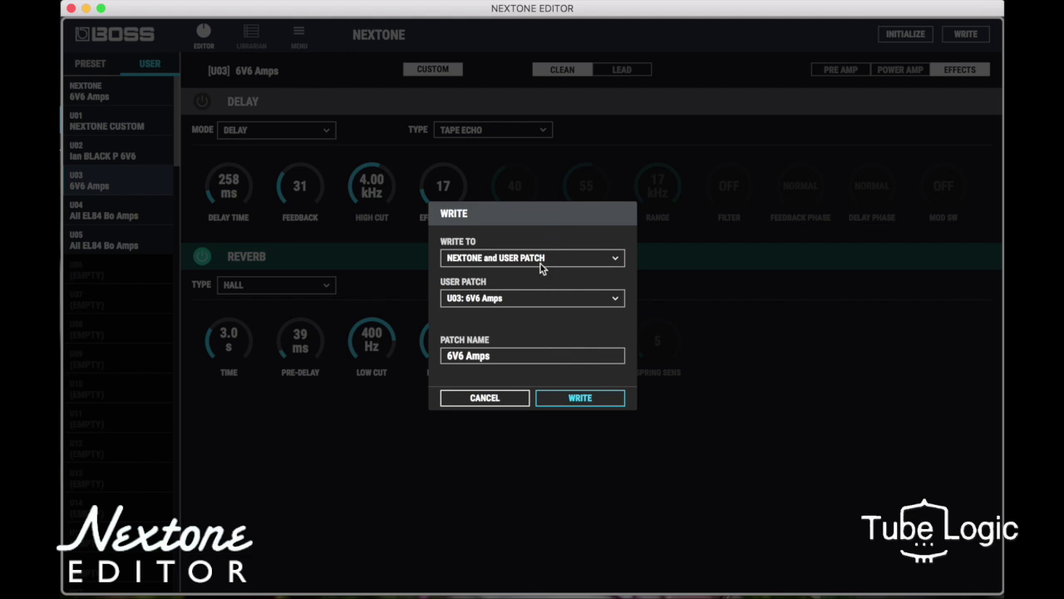
{"action": "left_click", "coordinate": [504, 399]}
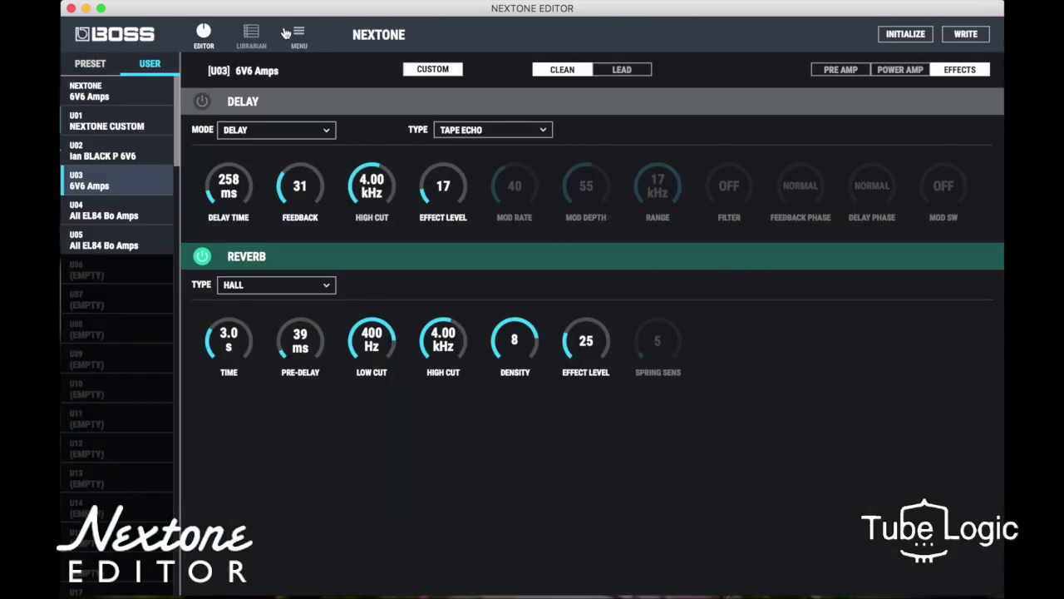
{"action": "left_click", "coordinate": [299, 35]}
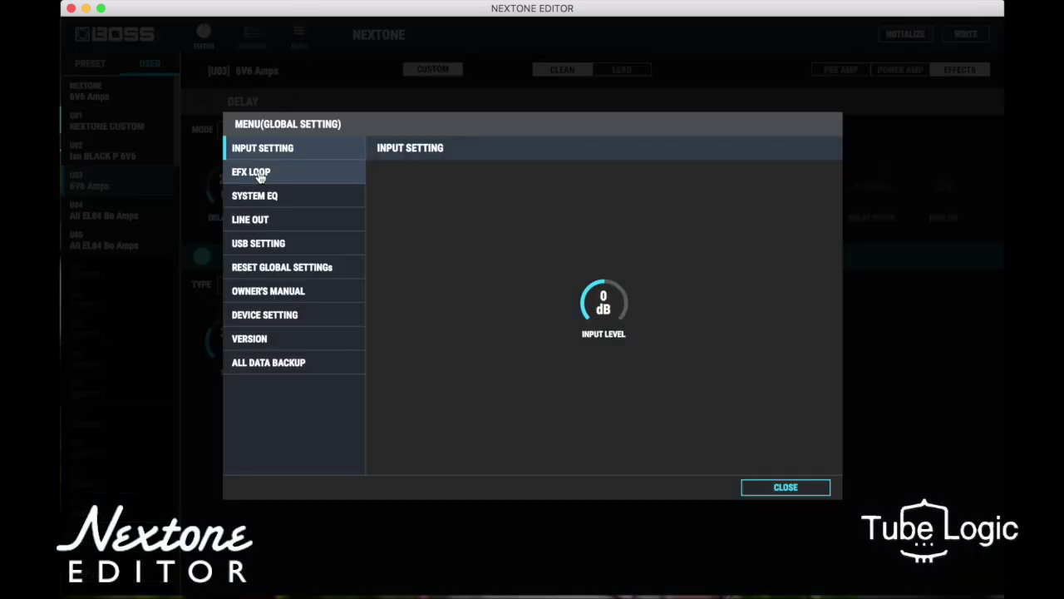
{"action": "left_click", "coordinate": [254, 175]}
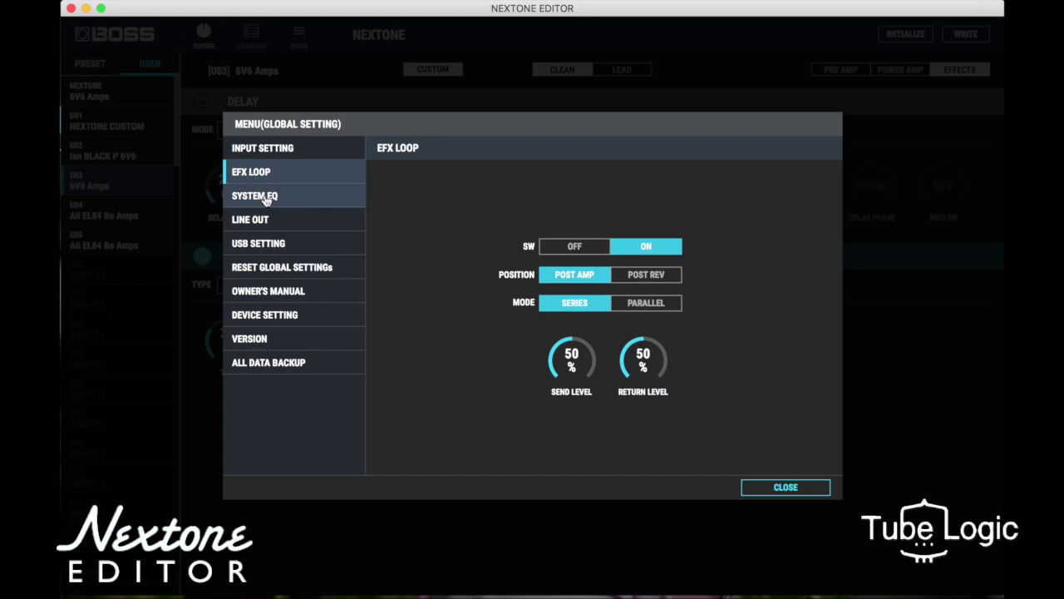
{"action": "left_click", "coordinate": [267, 198]}
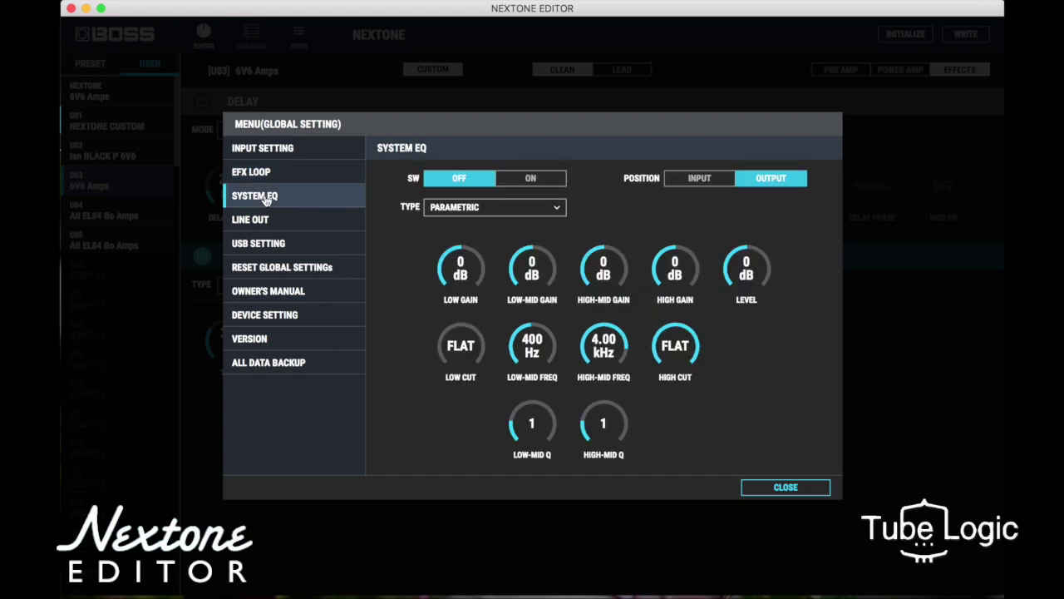
{"action": "left_click", "coordinate": [260, 219]}
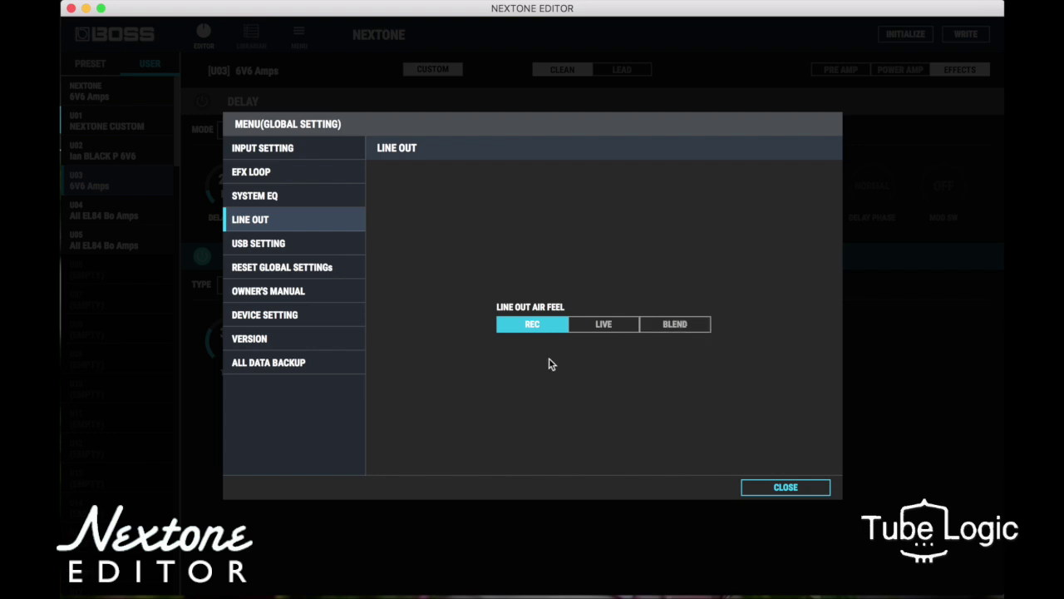
{"action": "left_click", "coordinate": [277, 246]}
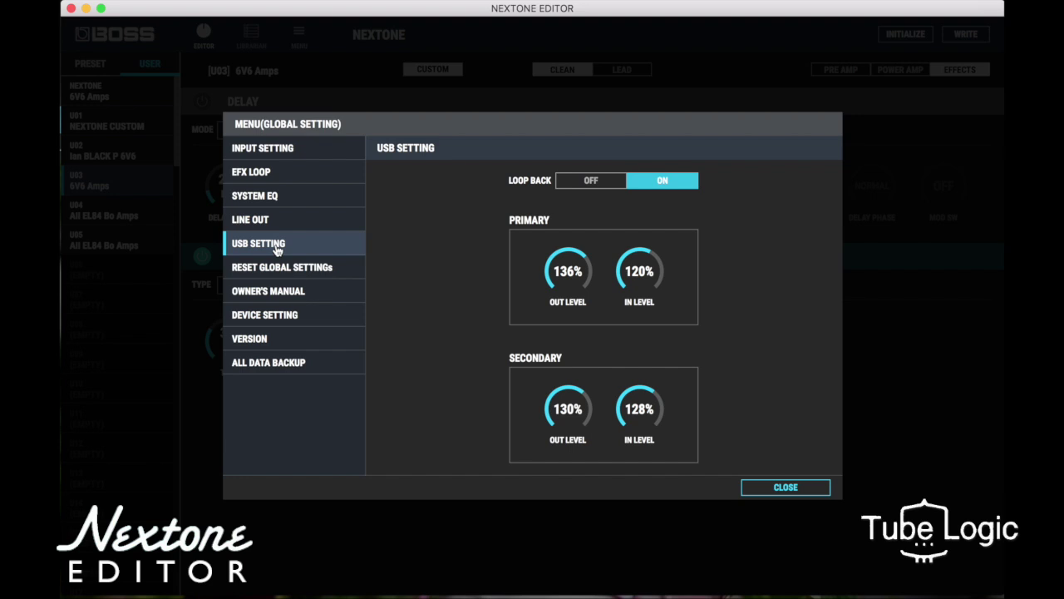
{"action": "left_click", "coordinate": [281, 342]}
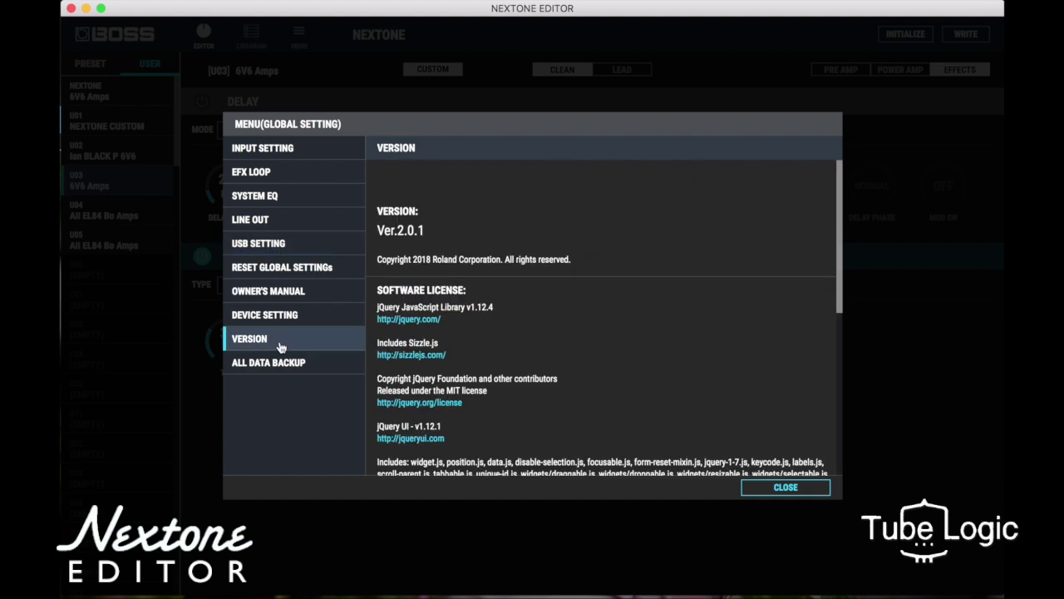
{"action": "left_click", "coordinate": [787, 488]}
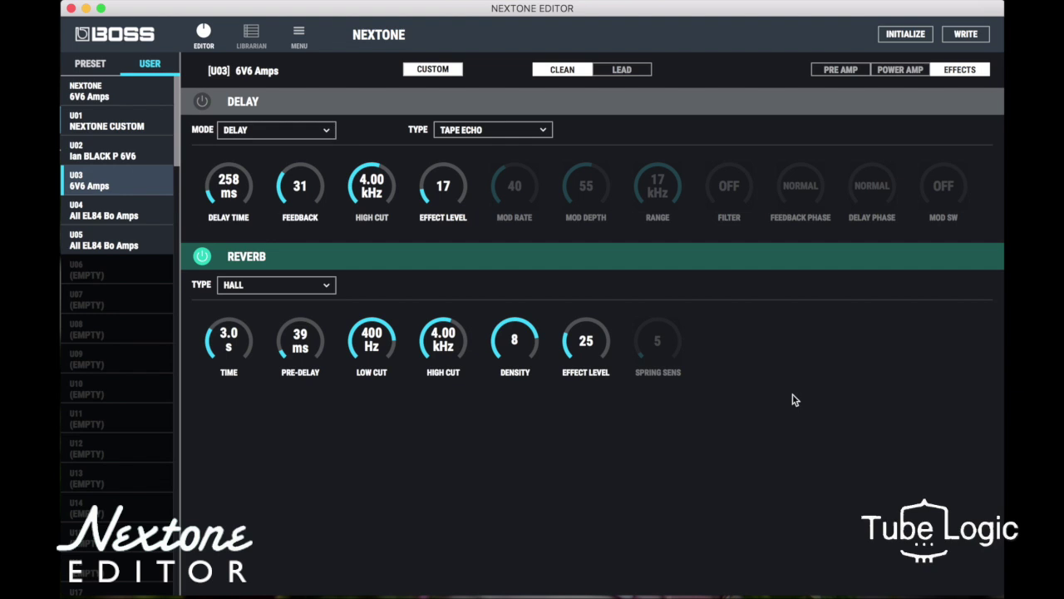
Step: Go from the pre amp page to the 6V6 Amps power amp settings
{"action": "left_click", "coordinate": [841, 73]}
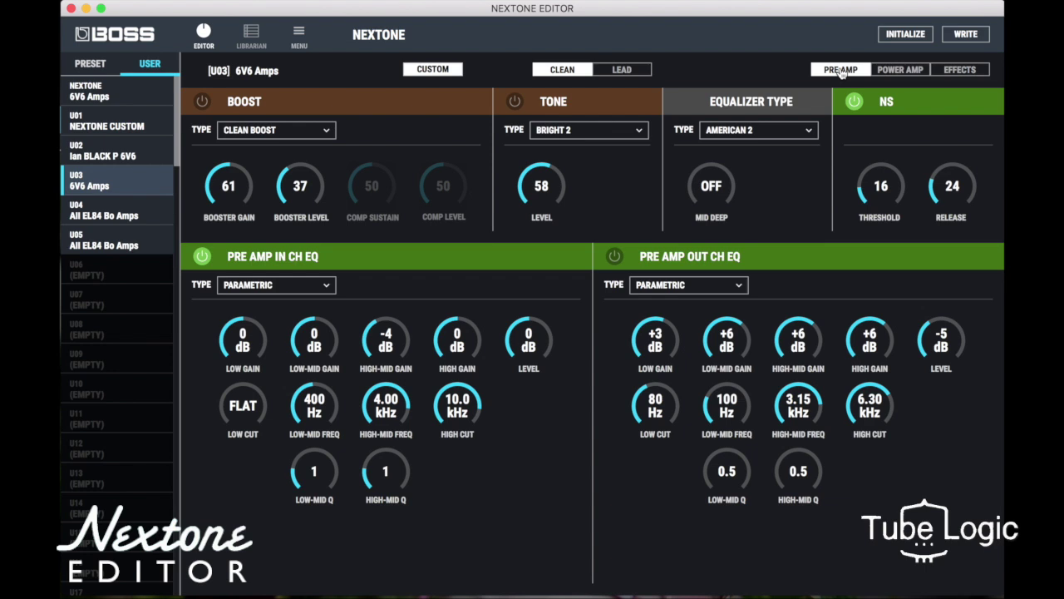
{"action": "left_click", "coordinate": [896, 71]}
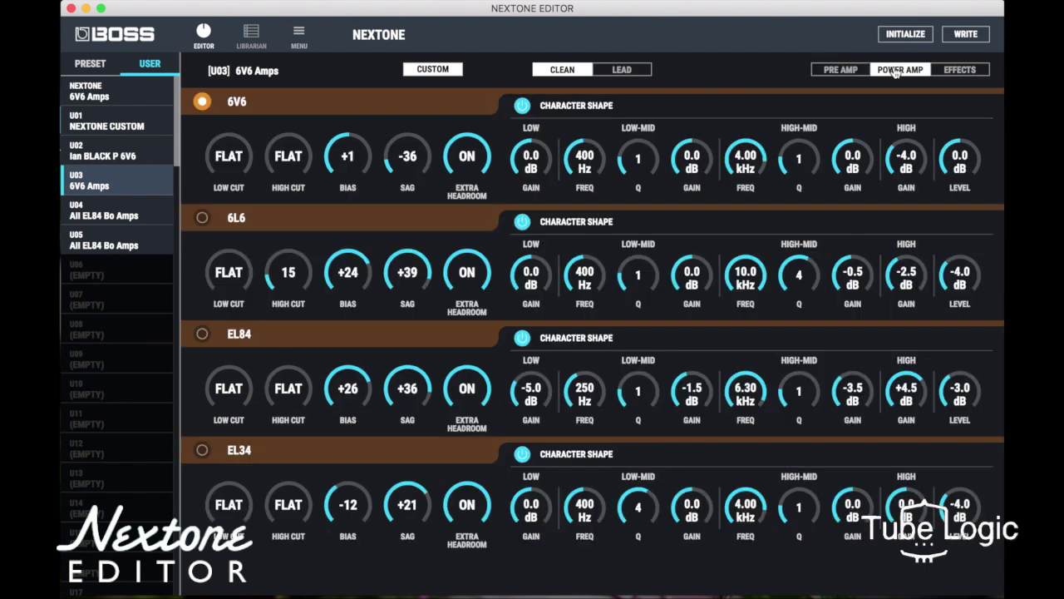